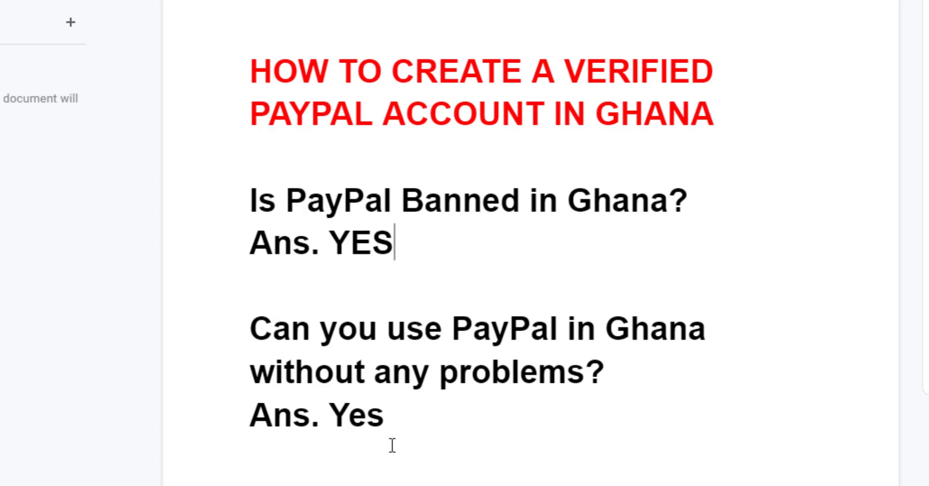
left_click_drag(390, 426, 329, 417)
left_click(416, 406)
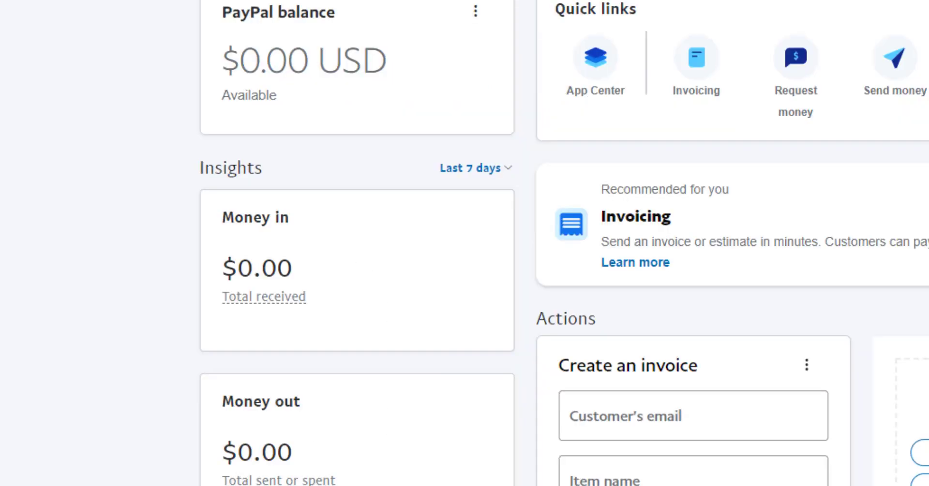
- Look over the PayPal business dashboard, including the balance, money insights, invoice section and Activity options
scroll(540, 188, "down", 3)
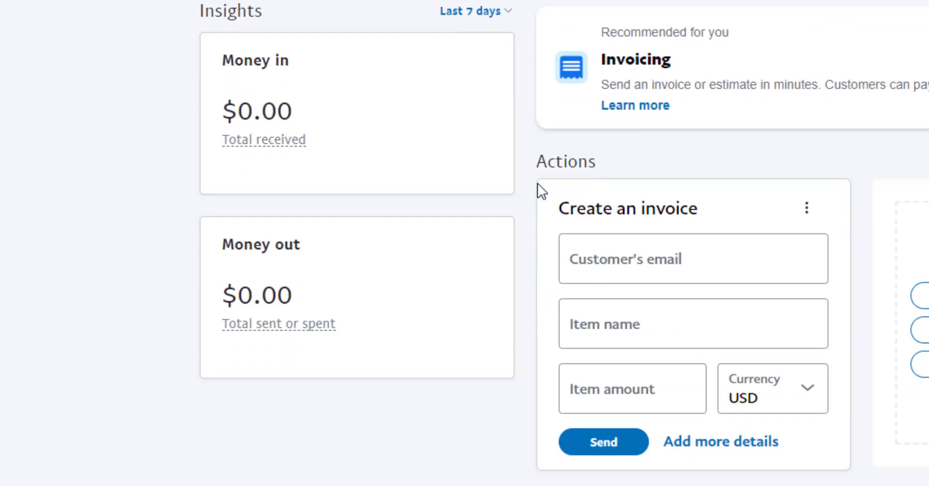
scroll(528, 183, "up", 3)
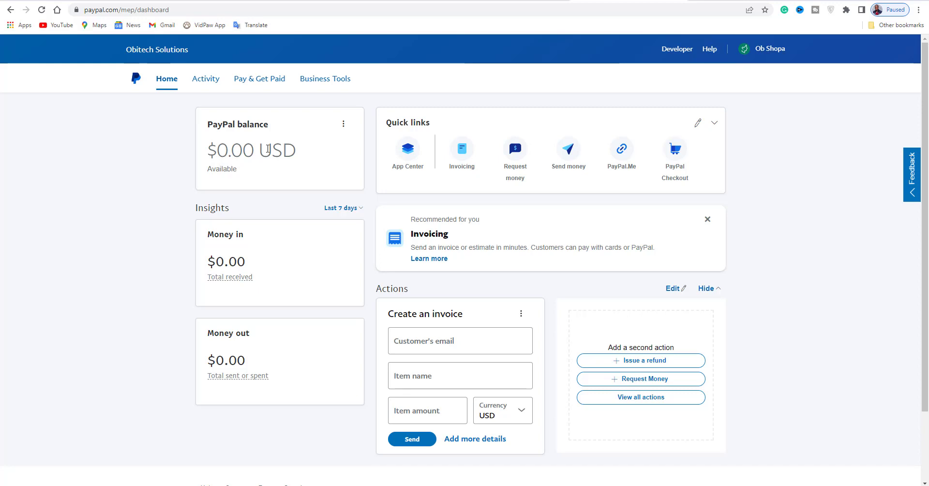
scroll(244, 193, "down", 3)
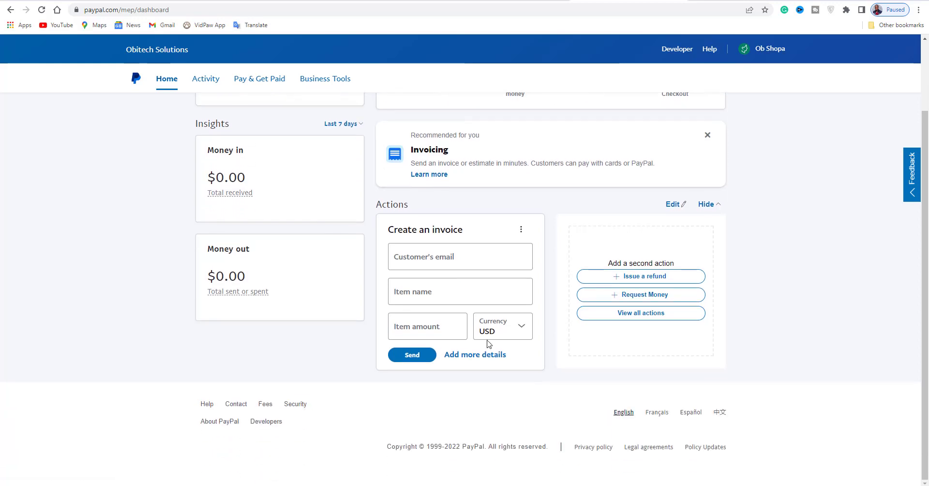
scroll(489, 344, "up", 3)
mouse_move(207, 83)
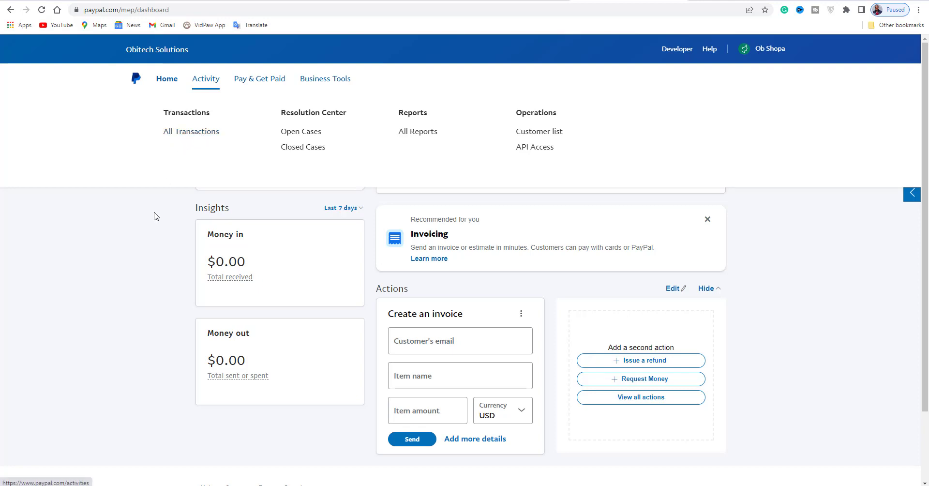
scroll(473, 286, "down", 3)
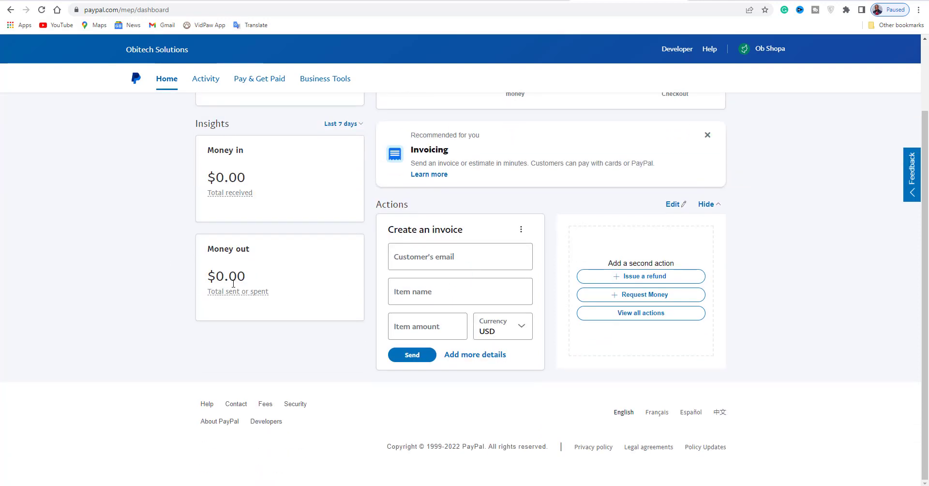
scroll(233, 284, "up", 2)
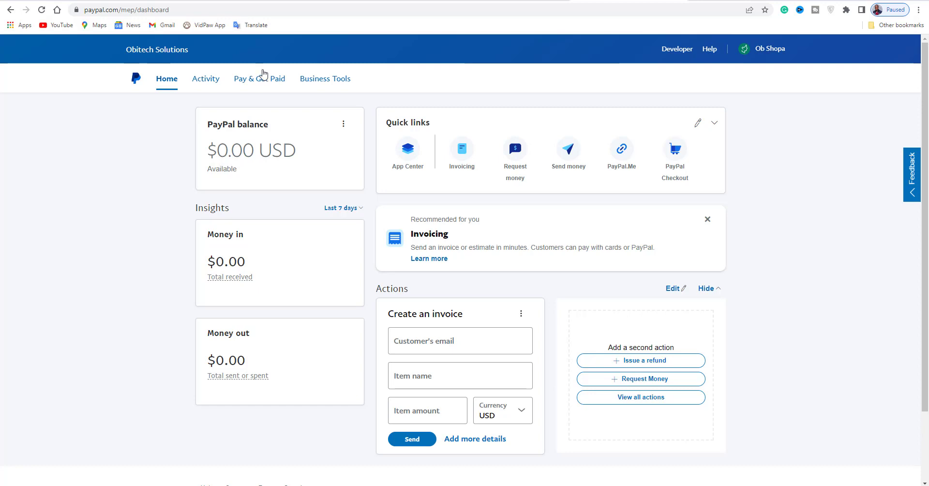
- Open the account options on the PayPal dashboard and log out of the business account
left_click(769, 49)
left_click(769, 49)
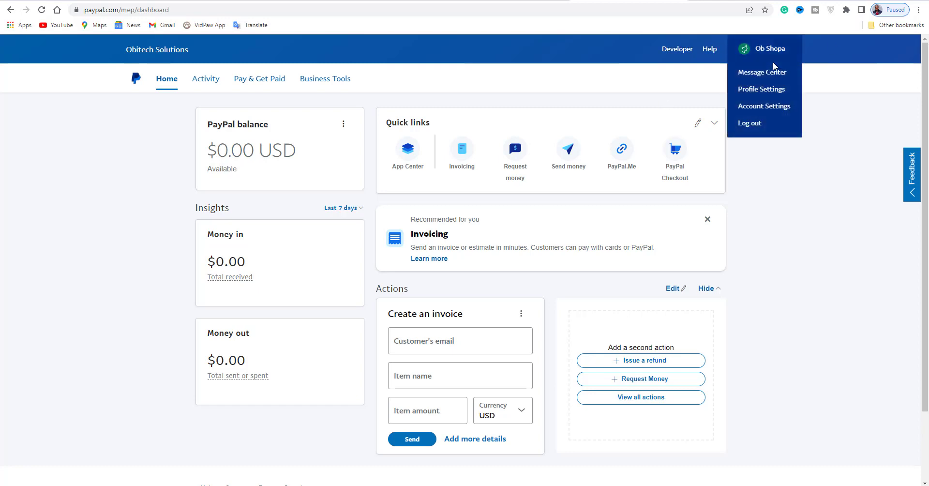
left_click(758, 130)
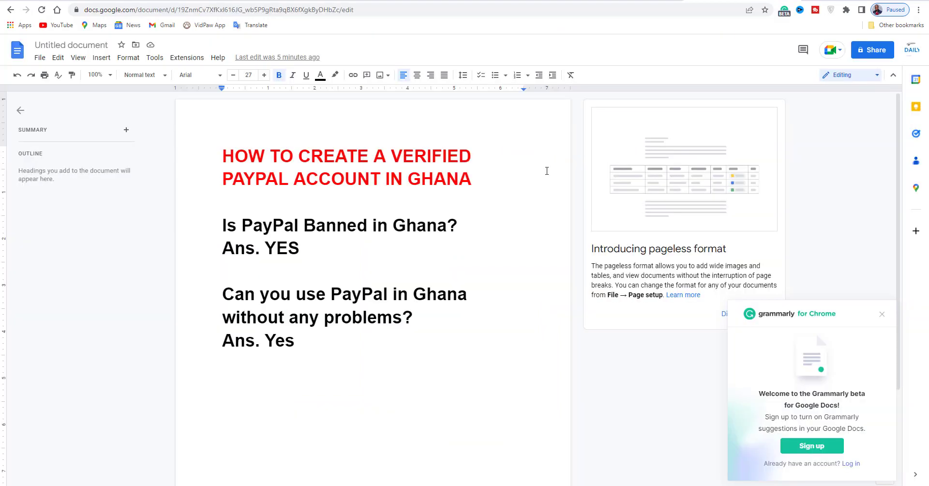
- Switch to the Google Docs document and add "Losotho" below the last answer, leaving one blank line between them
key("Return")
key("Return")
type("Losotho")
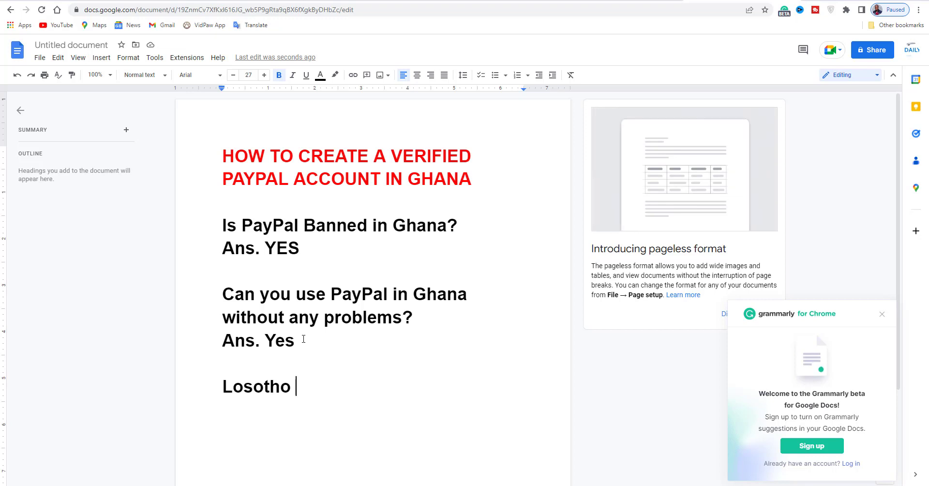
- Correct the spelling of the last word to "Lesotho" and start a new line below it
key("Left")
key("Left")
key("Left")
key("Left")
key("Left")
key("Left")
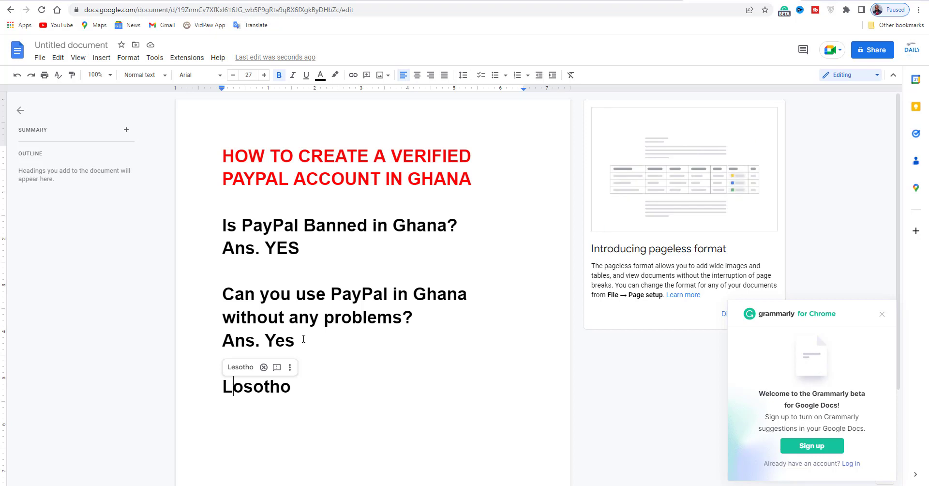
key("Right")
key("BackSpace")
type("e")
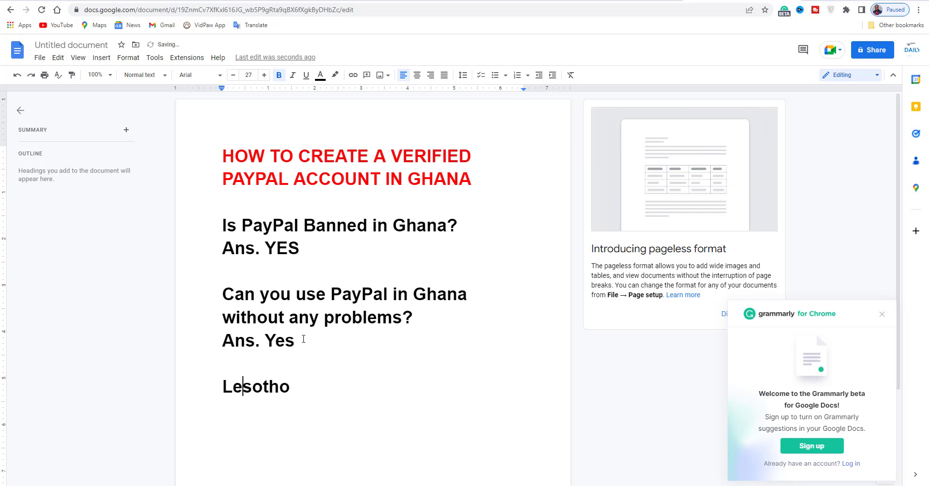
double_click(309, 386)
left_click(336, 385)
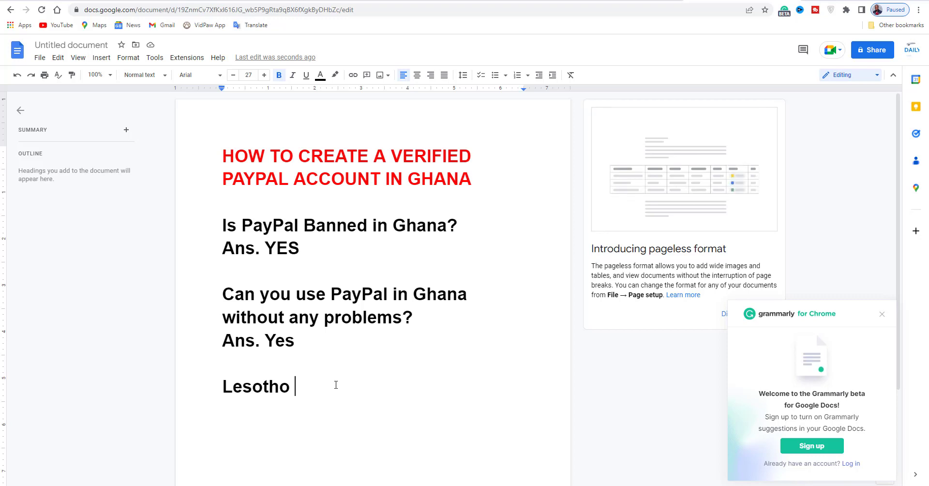
key("Return")
key("ctrl+Tab")
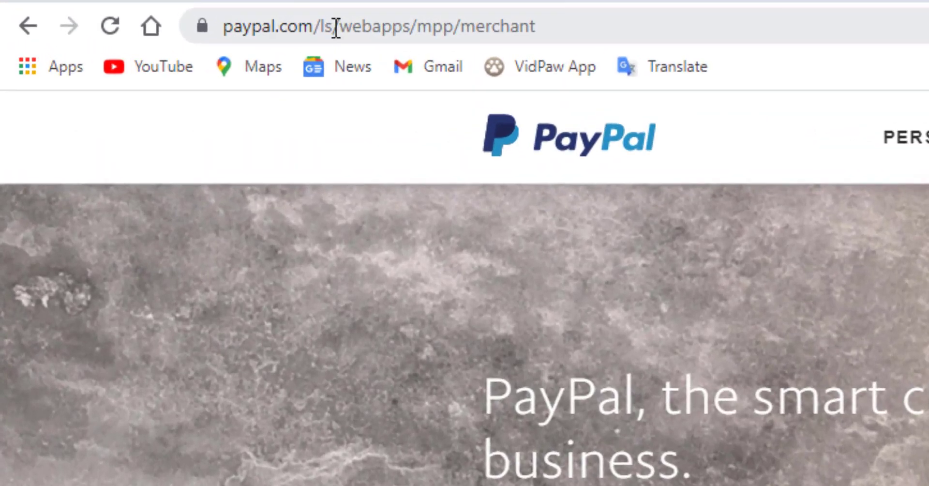
left_click_drag(335, 26, 853, 29)
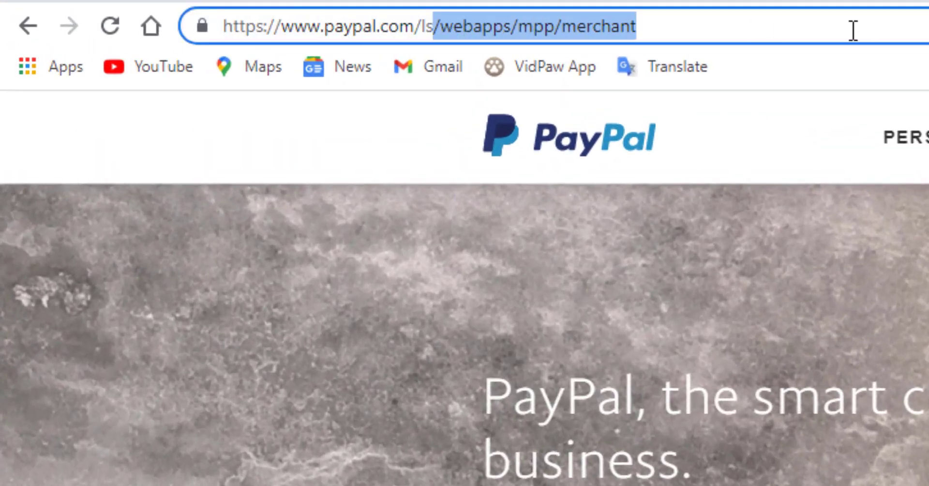
key("BackSpace")
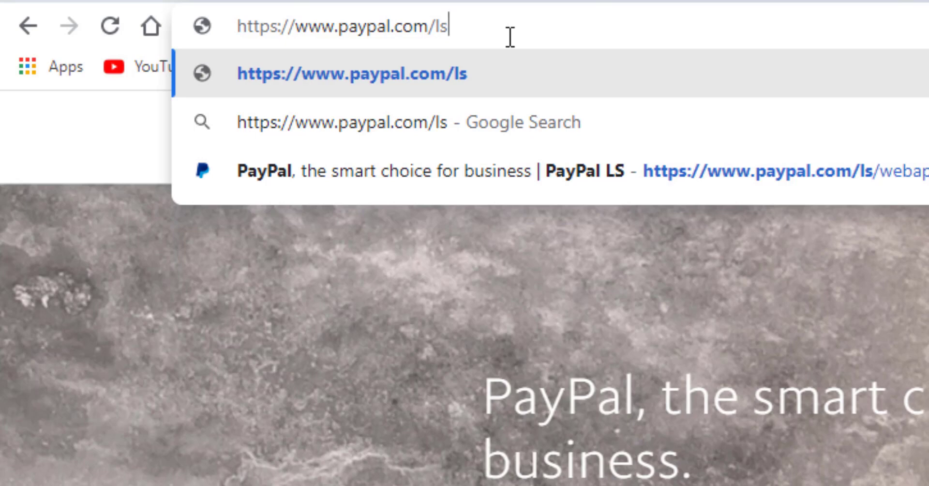
key("Return")
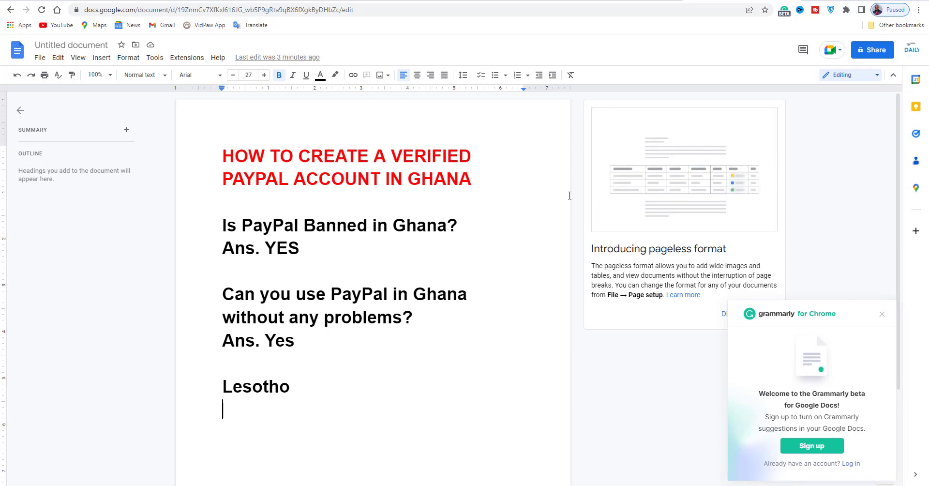
- Start a PayPal sign-up for a Business Account and submit the email address for it
key("ctrl+Tab")
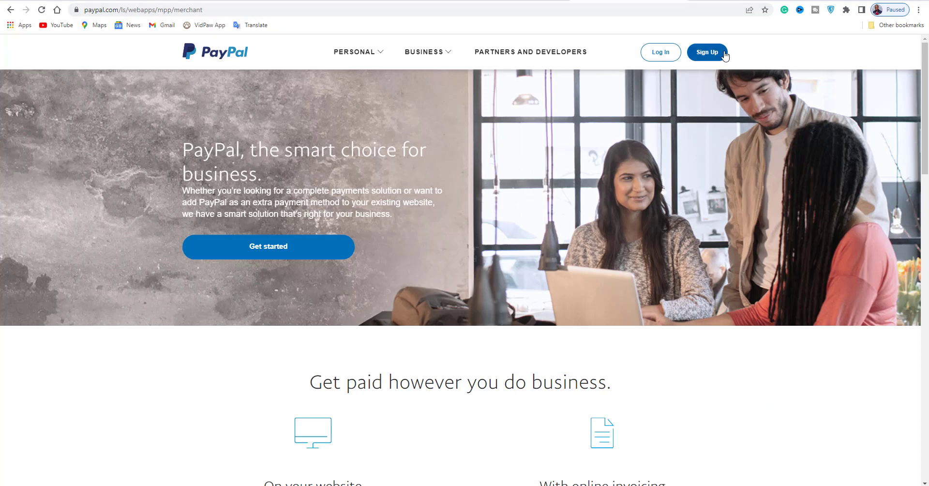
left_click(709, 53)
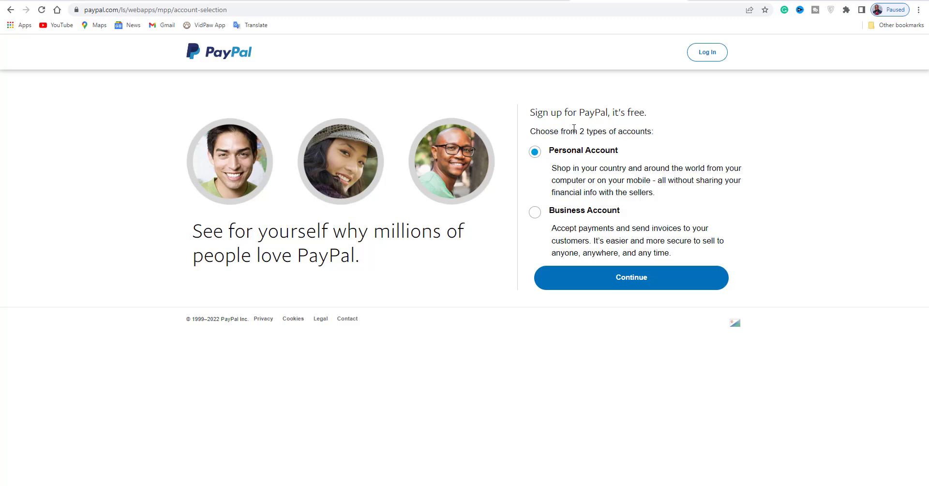
left_click(538, 212)
left_click(637, 280)
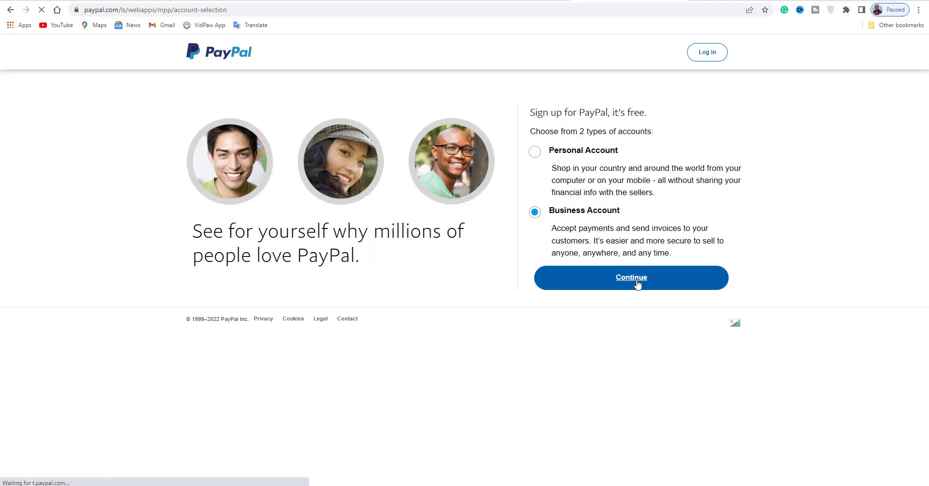
left_click(674, 265)
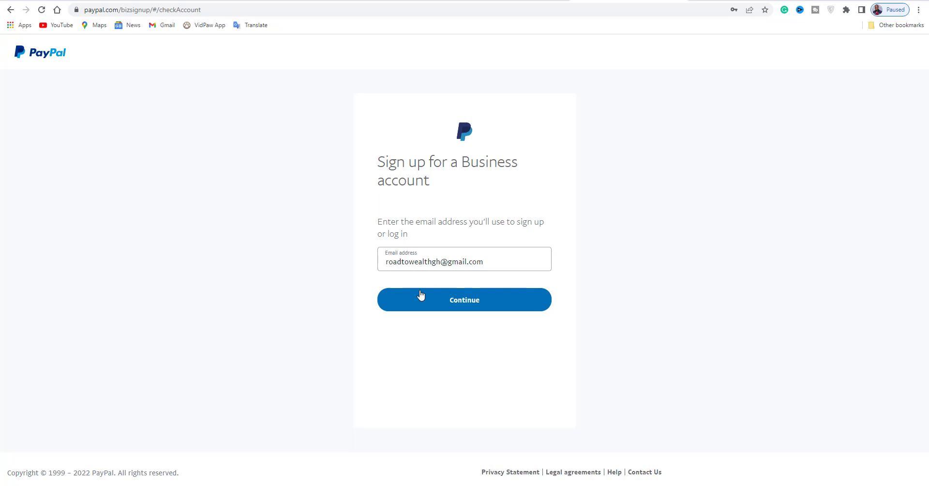
left_click(437, 301)
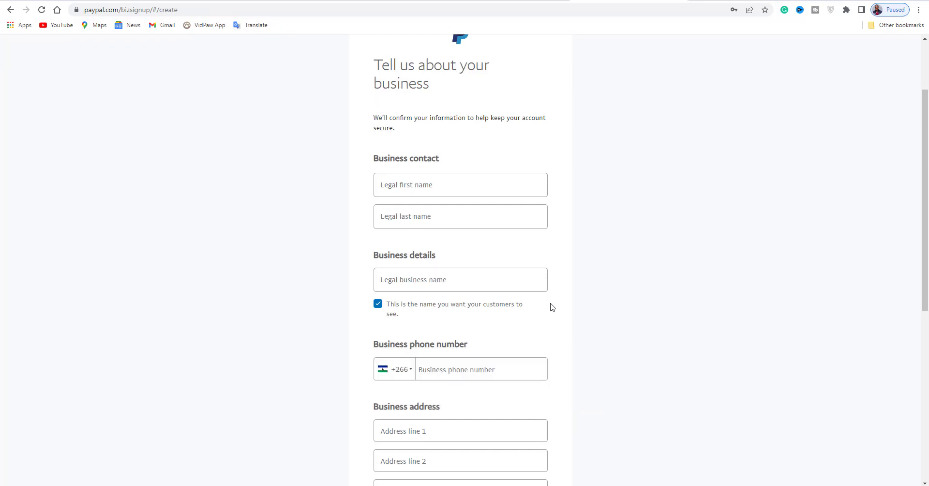
- Fill in the contact's legal first and last name and set the legal business name to "Road to wealth"
left_click(439, 279)
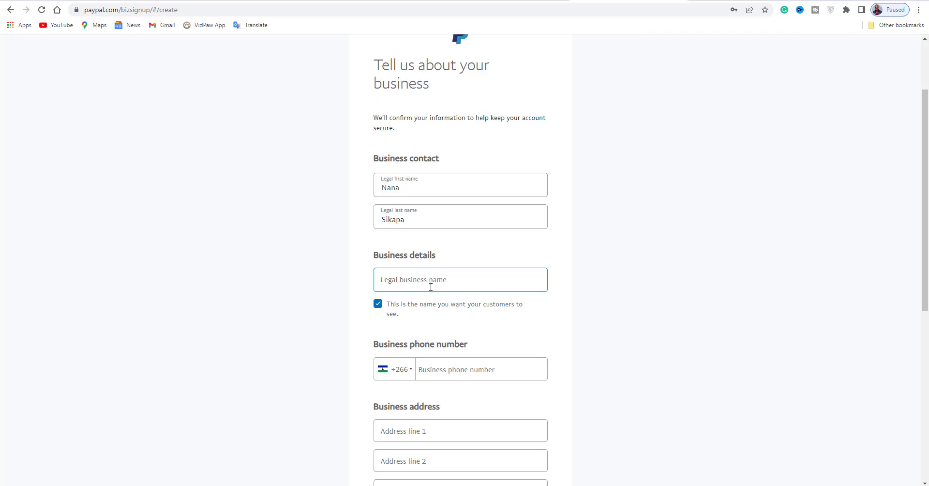
left_click(334, 316)
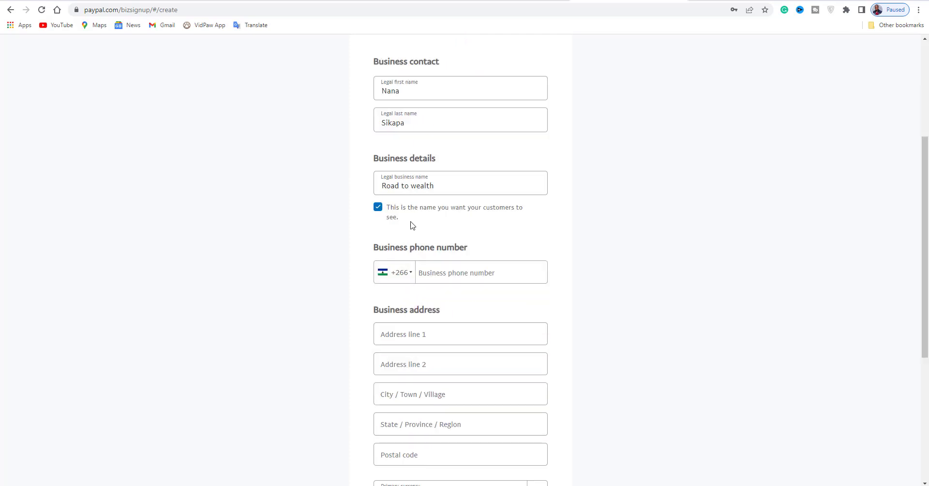
- Set the business phone's country code to Ghana (+233) and enter the business phone number
left_click(407, 273)
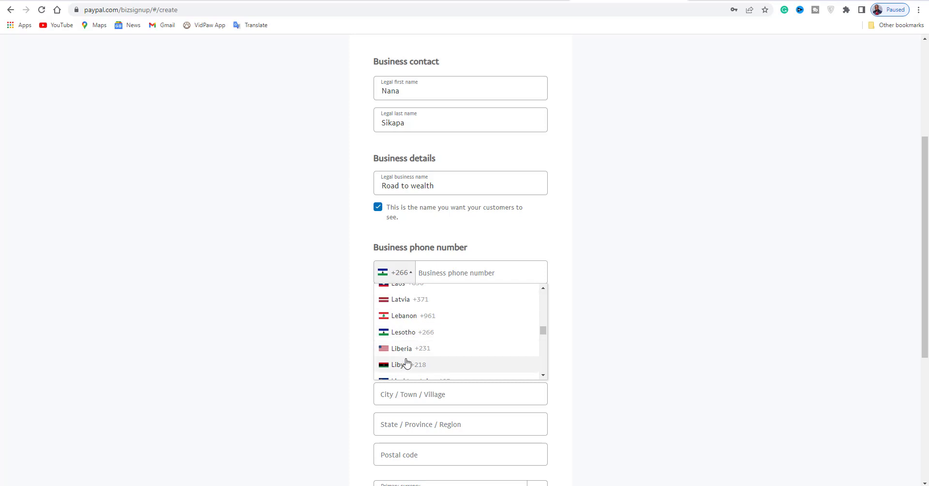
scroll(407, 363, "up", 15)
scroll(409, 364, "down", 4)
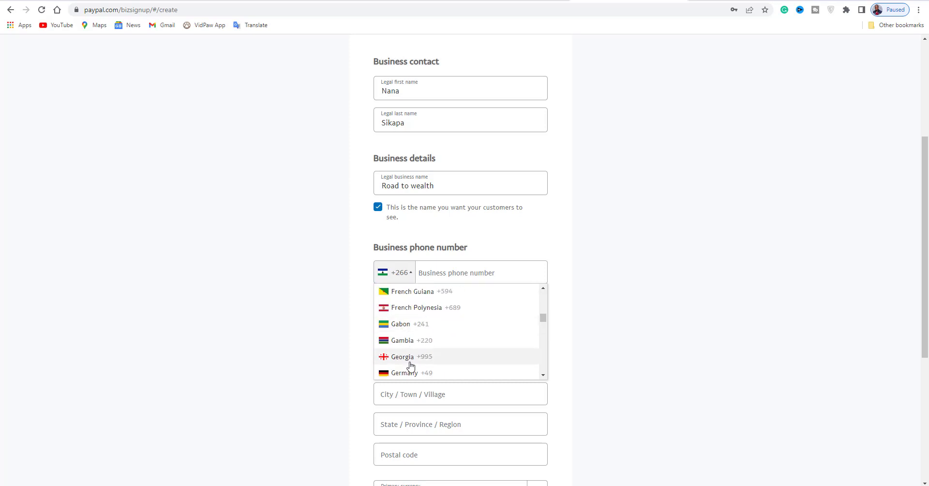
scroll(410, 365, "down", 1)
left_click(410, 345)
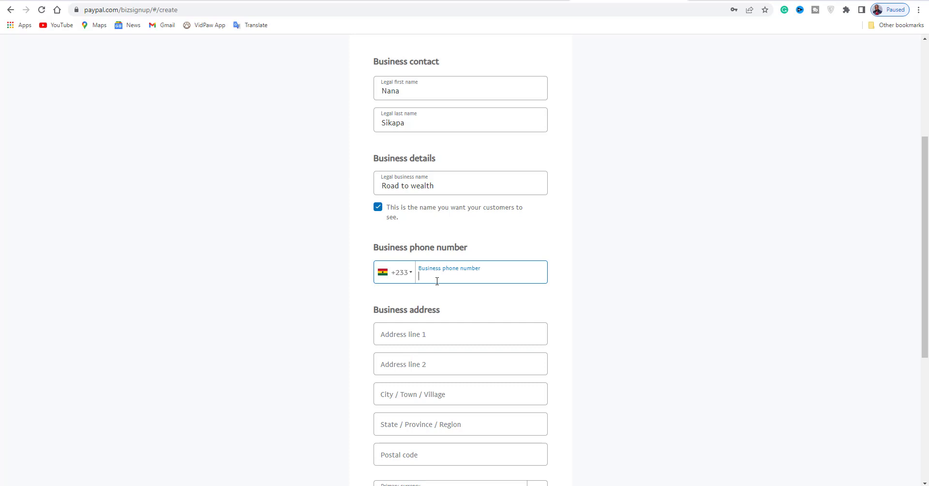
key("ctrl+v")
- Fill in the city field of the business address
scroll(437, 280, "down", 5)
left_click(459, 92)
left_click(369, 111)
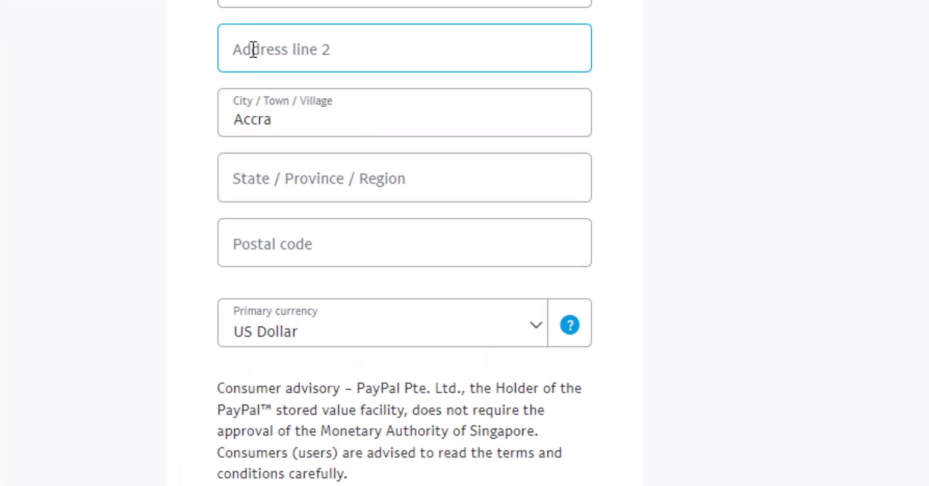
left_click(251, 6)
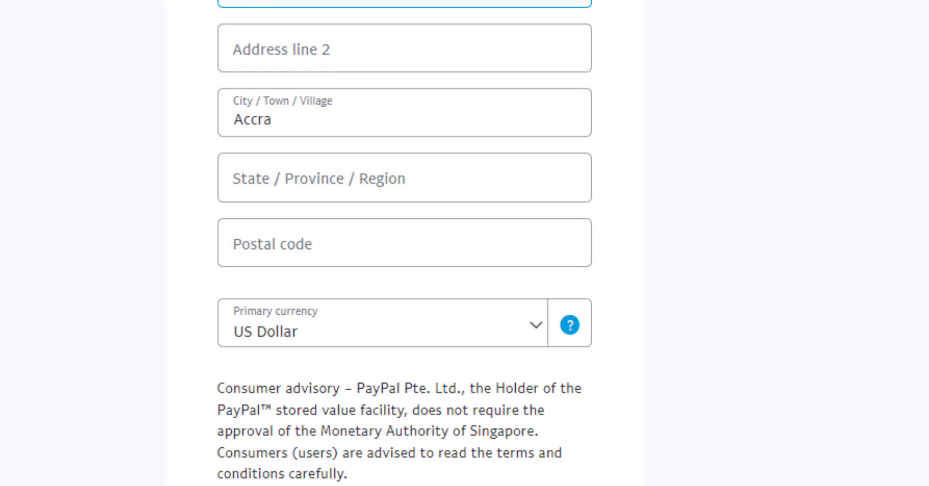
left_click(278, 63)
left_click(228, 116)
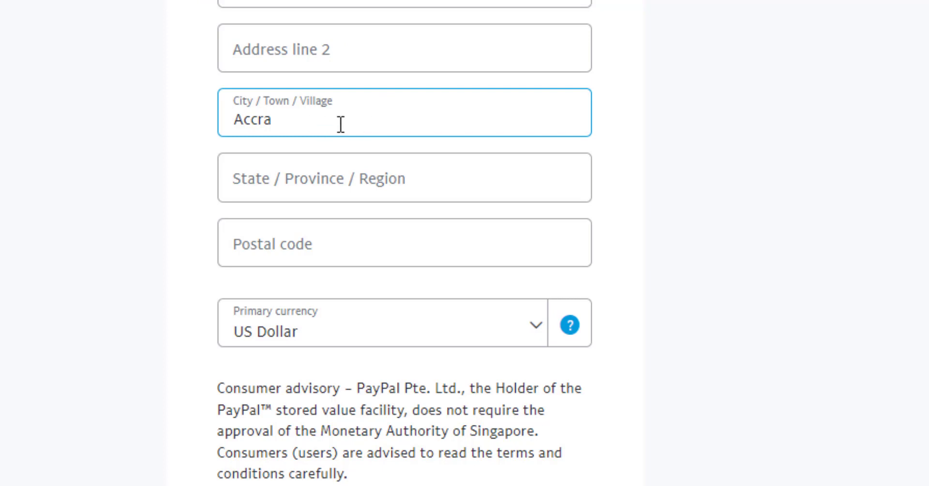
- Fill in the state, province or region of the business address from the saved suggestions
left_click(251, 171)
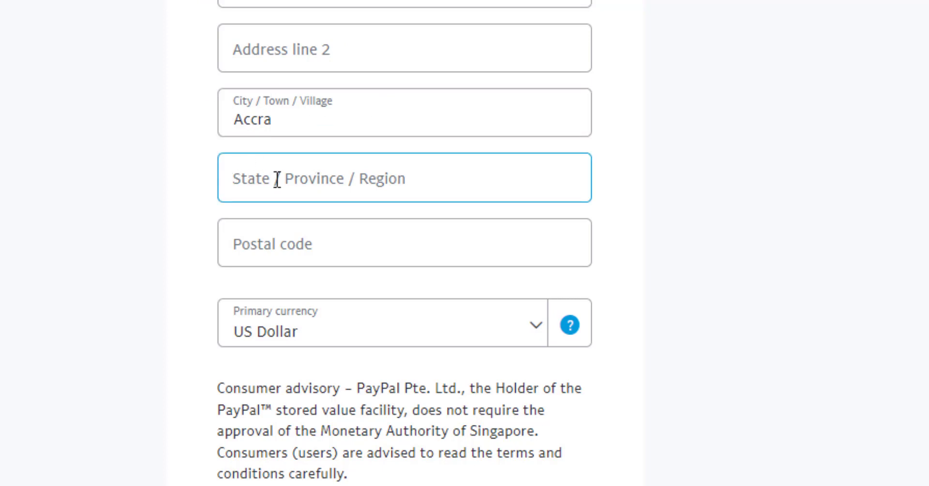
left_click(374, 221)
left_click(402, 184)
left_click(397, 187)
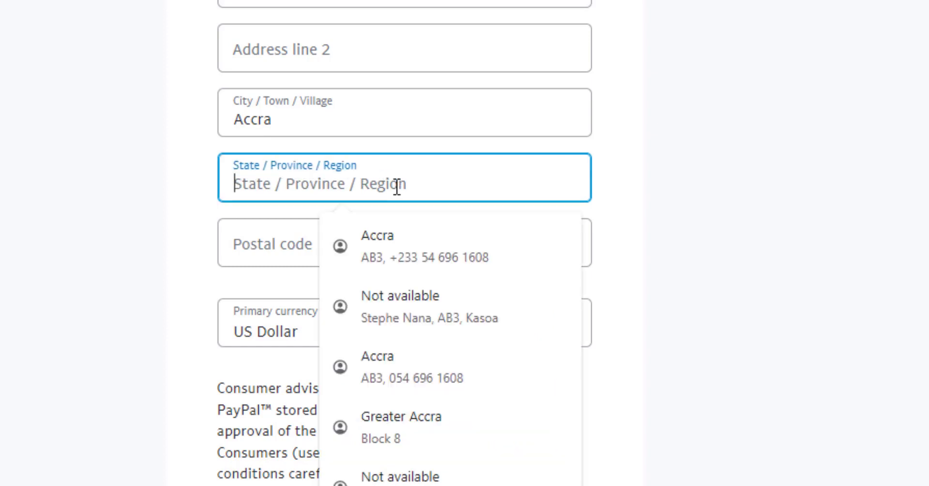
left_click(415, 426)
- Enter the postal code, then agree to the User Agreement and Privacy Statement to continue to the business description
left_click(446, 254)
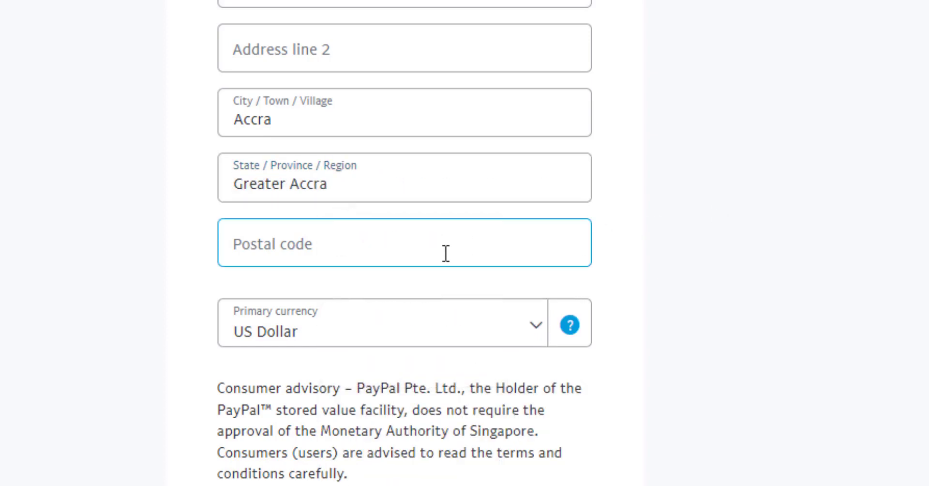
left_click(58, 289)
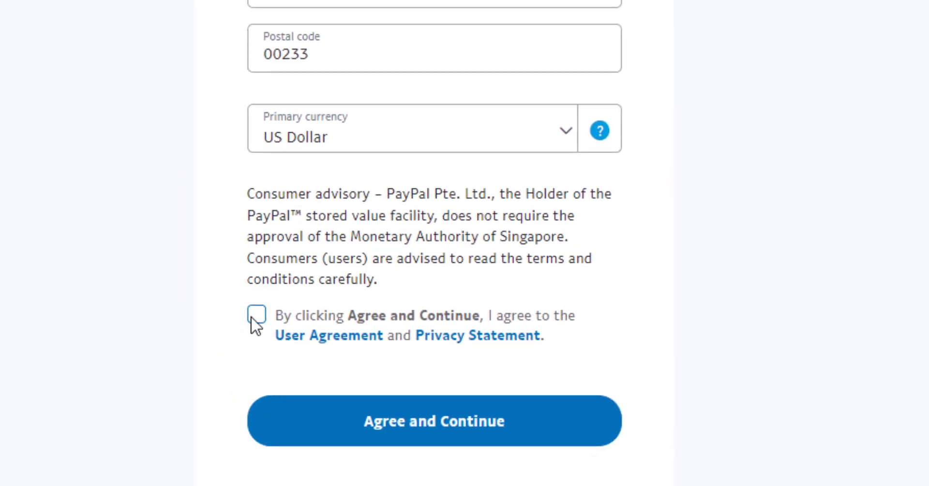
left_click(254, 305)
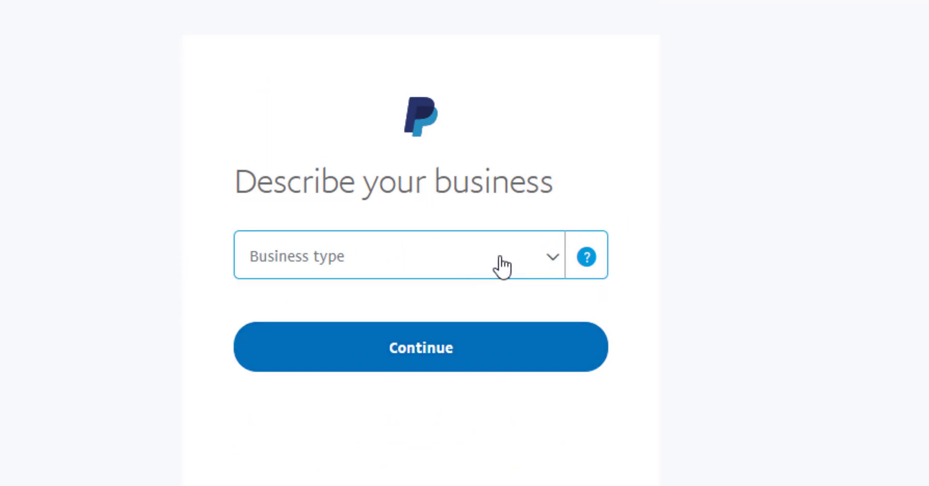
- Set the business type to Individual/Sole Proprietorship, look up "Digital marketing" and choose the Management, Consulting, and Public Relations category
left_click(472, 265)
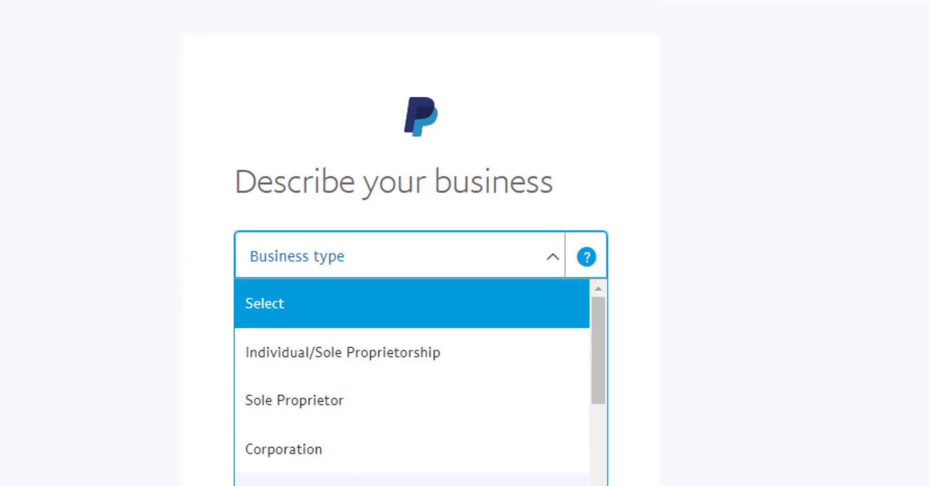
left_click(353, 371)
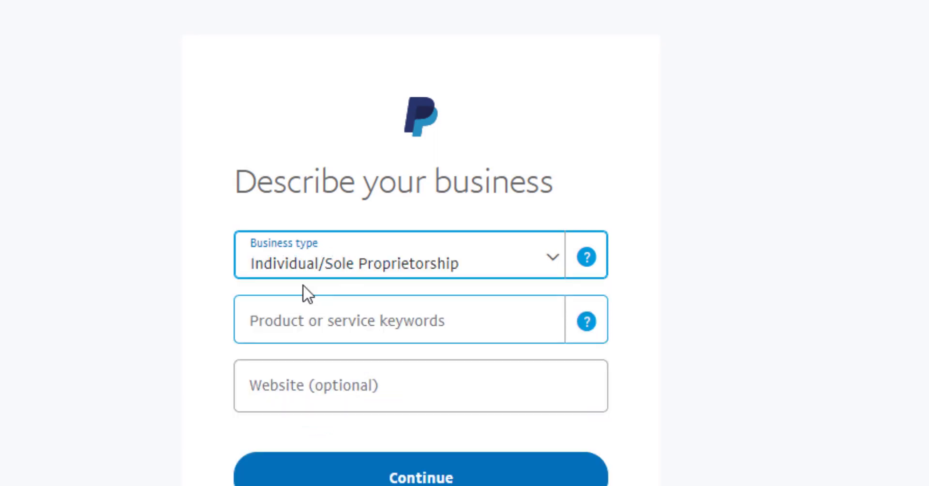
left_click(396, 324)
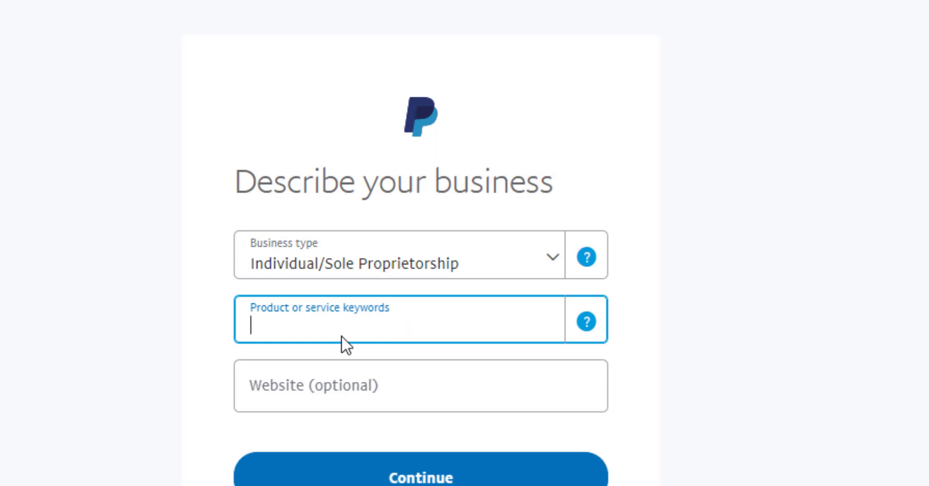
type("Digital")
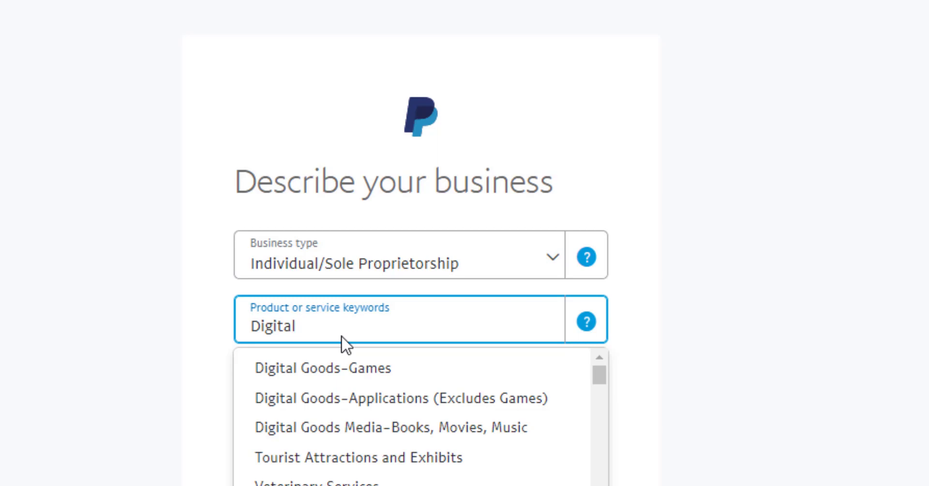
type(" marketing")
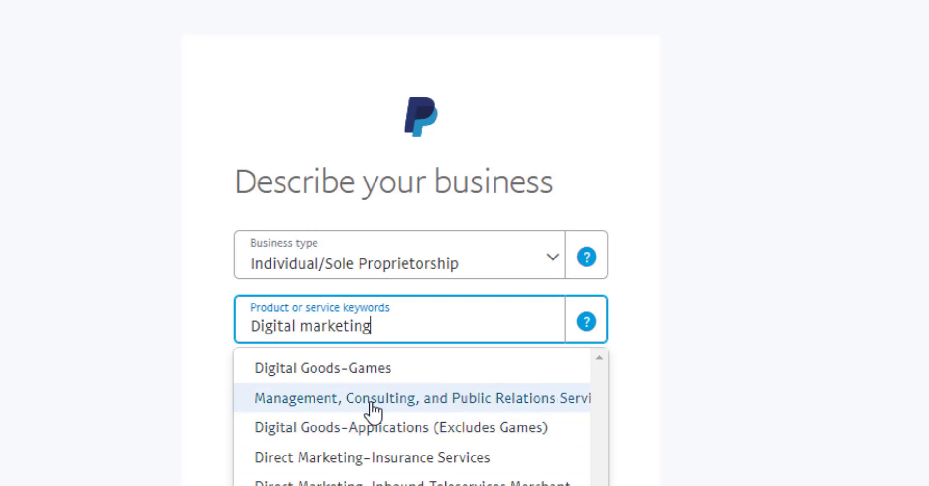
left_click(397, 398)
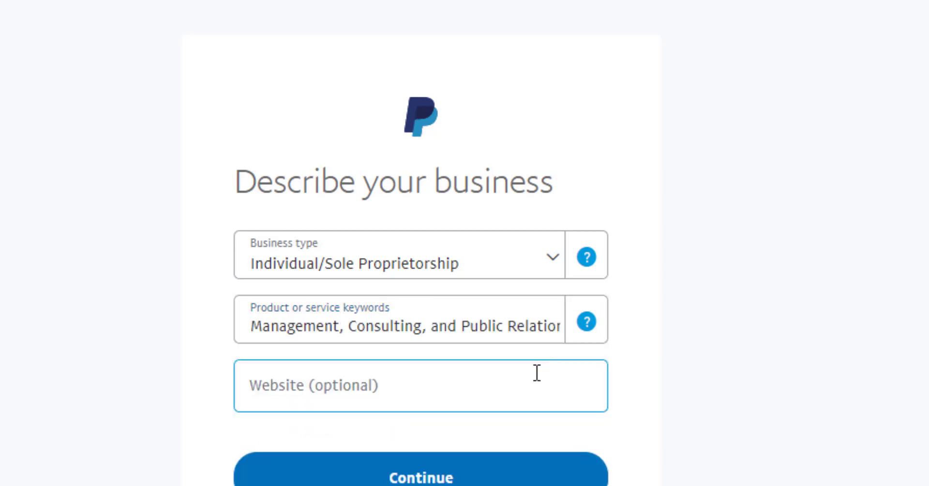
- Enter obitechsolutions.net as the business website and continue to the personal details form
left_click(315, 389)
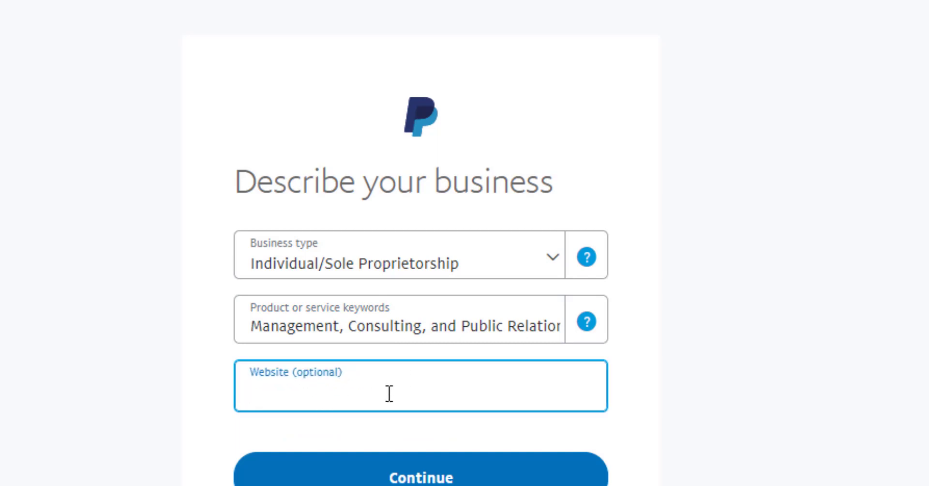
type("obitechs")
type("olutions")
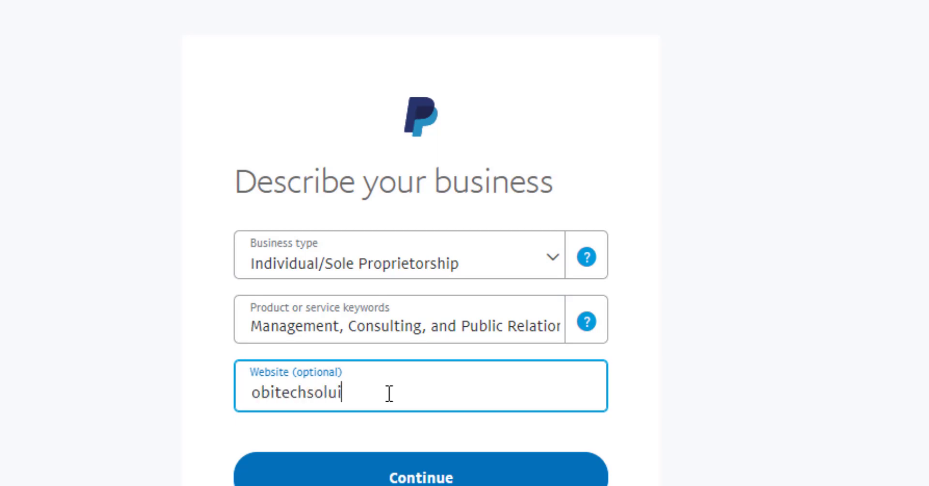
type(".net")
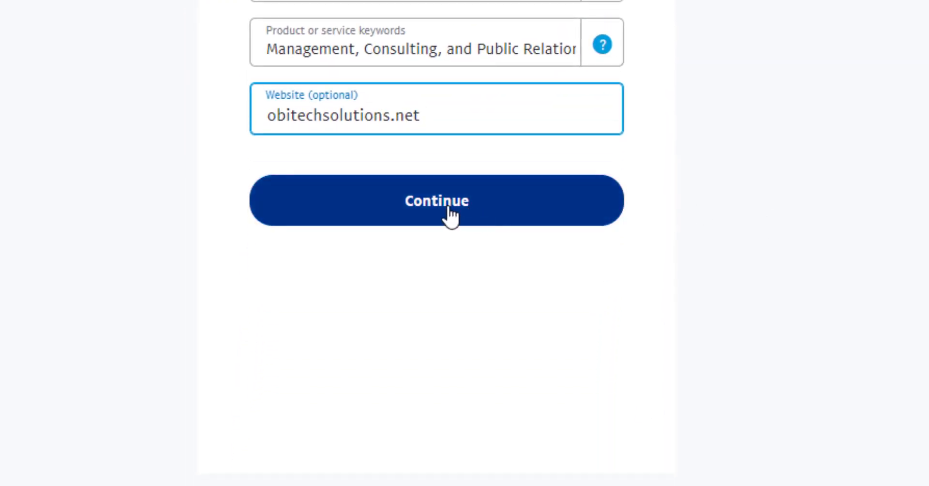
left_click(408, 215)
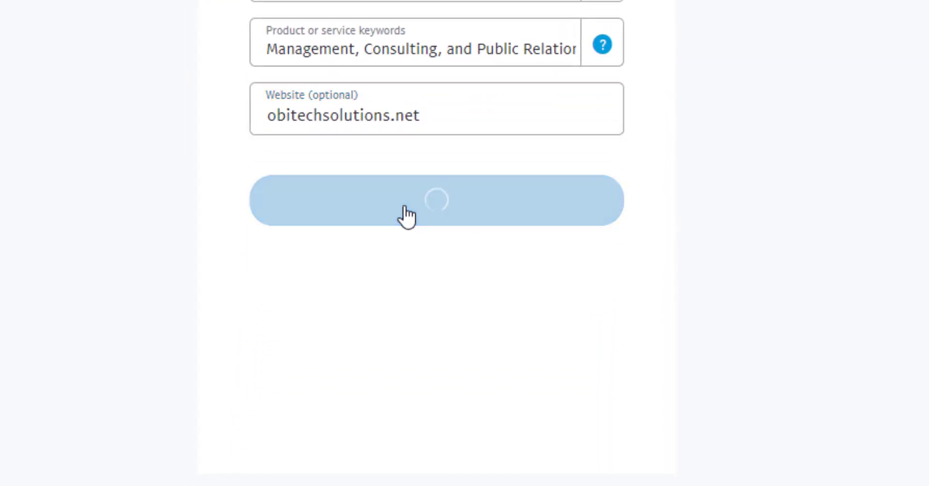
- Fill in the account holder's date of birth with day, month and year
left_click(289, 125)
type("6")
left_click(414, 127)
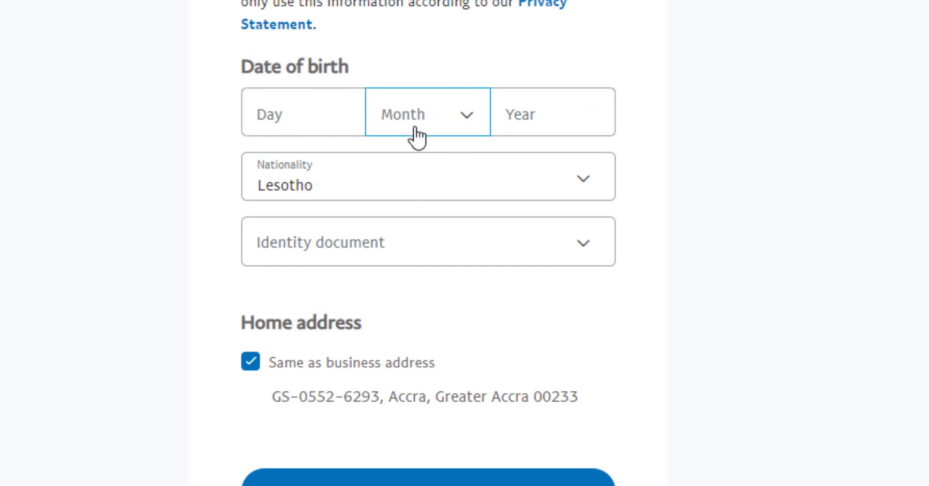
left_click(423, 358)
left_click(542, 93)
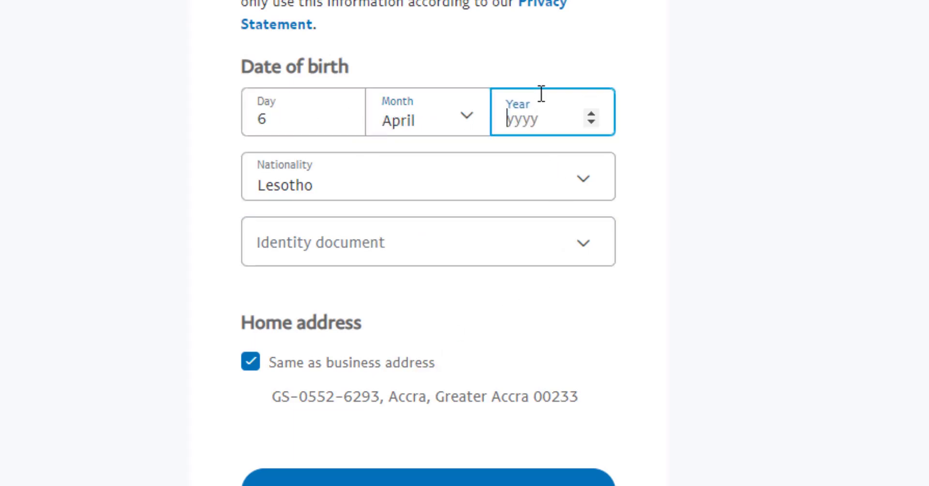
type("1995")
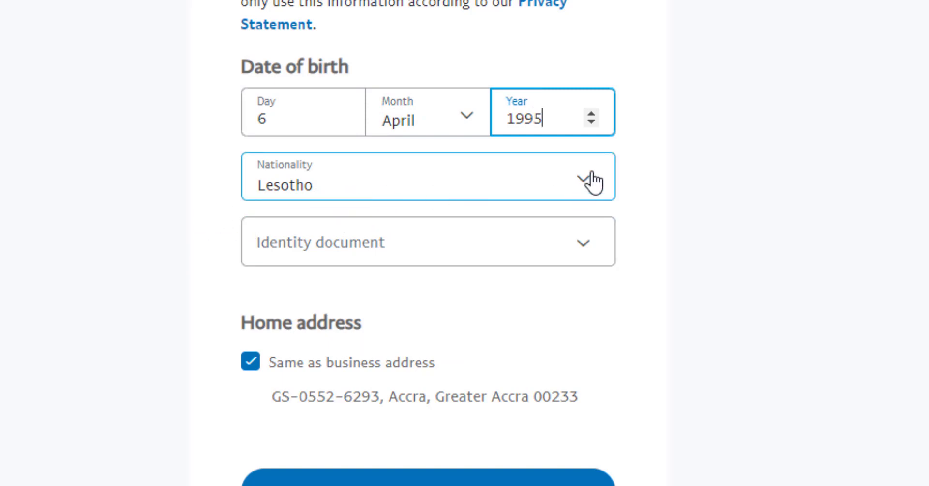
- Change the account holder's nationality to Ghana
left_click(585, 191)
scroll(447, 298, "down", 10)
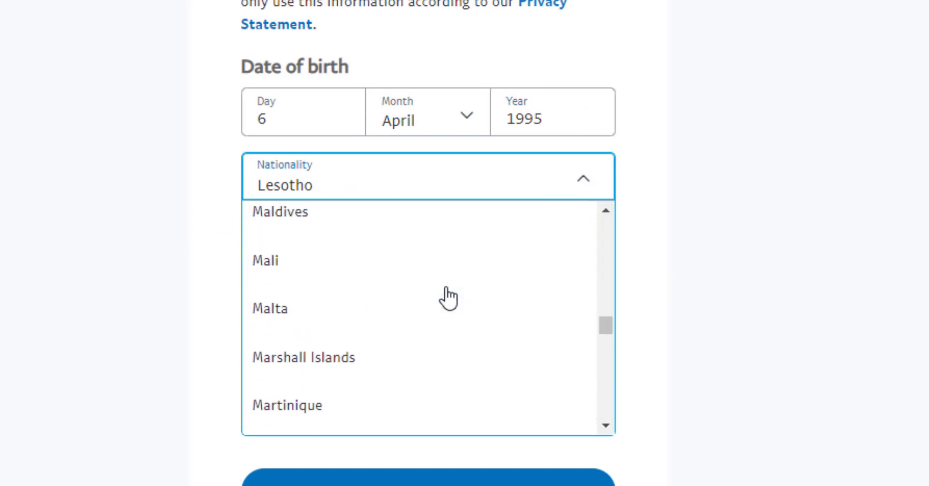
scroll(448, 297, "down", 13)
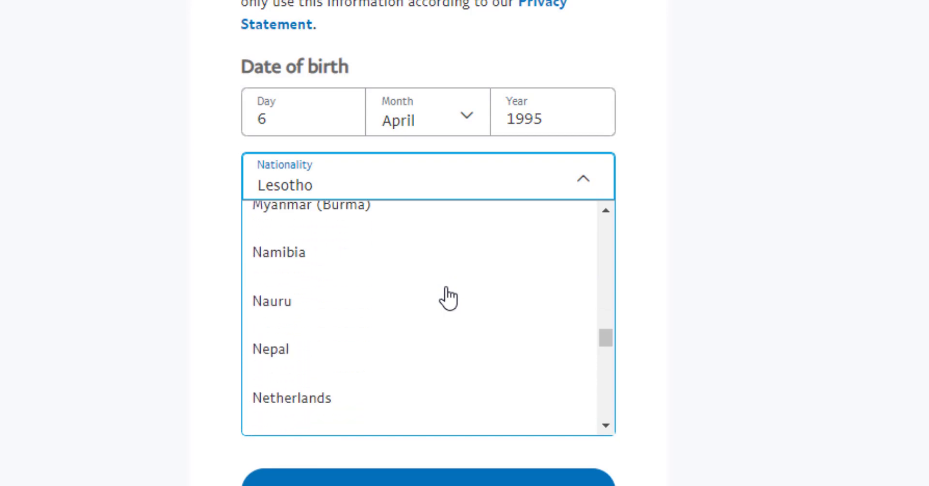
scroll(447, 298, "down", 15)
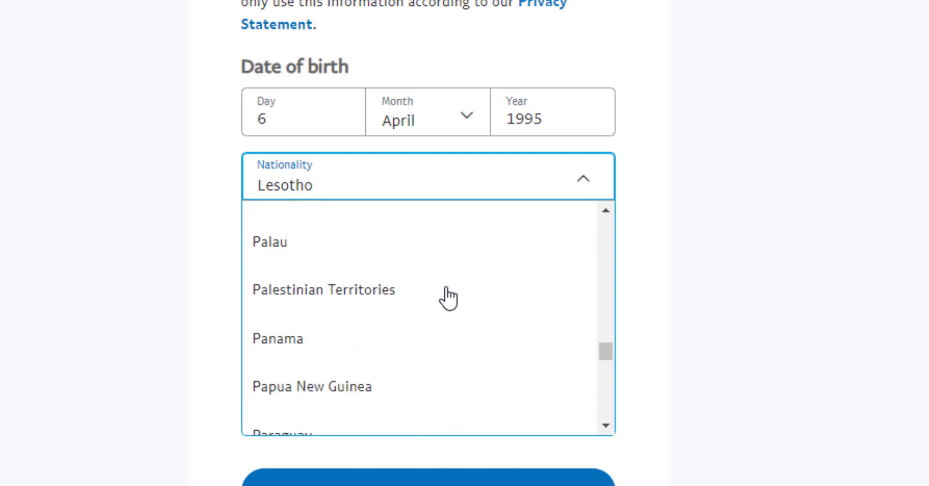
key("g")
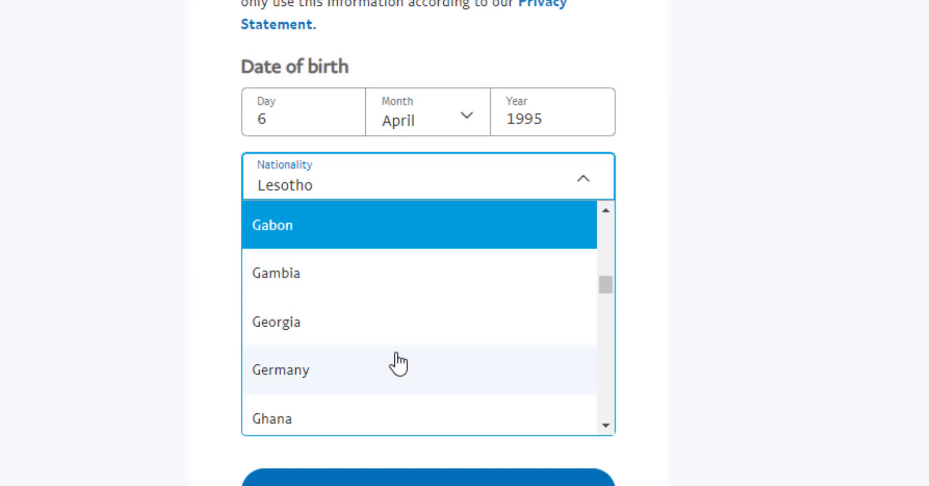
left_click(282, 421)
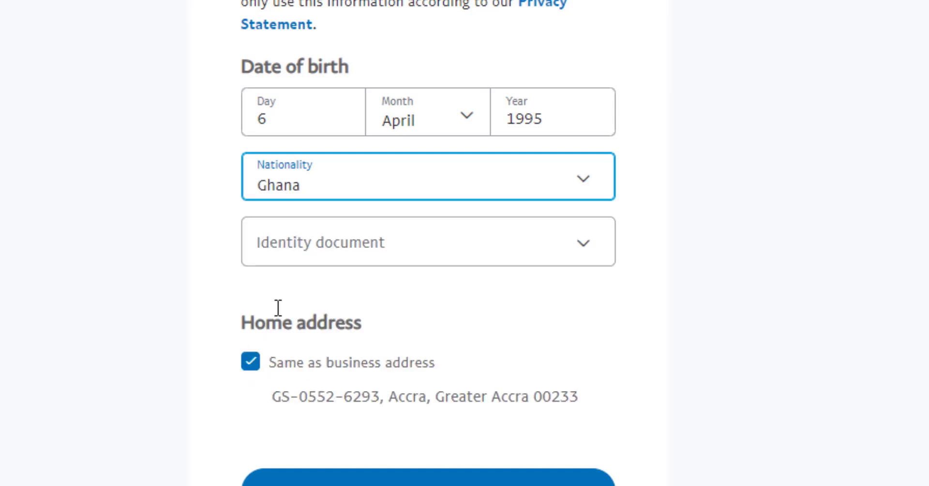
- Choose National ID as the identity document, enter the national ID number and submit the sign-up form
left_click(383, 249)
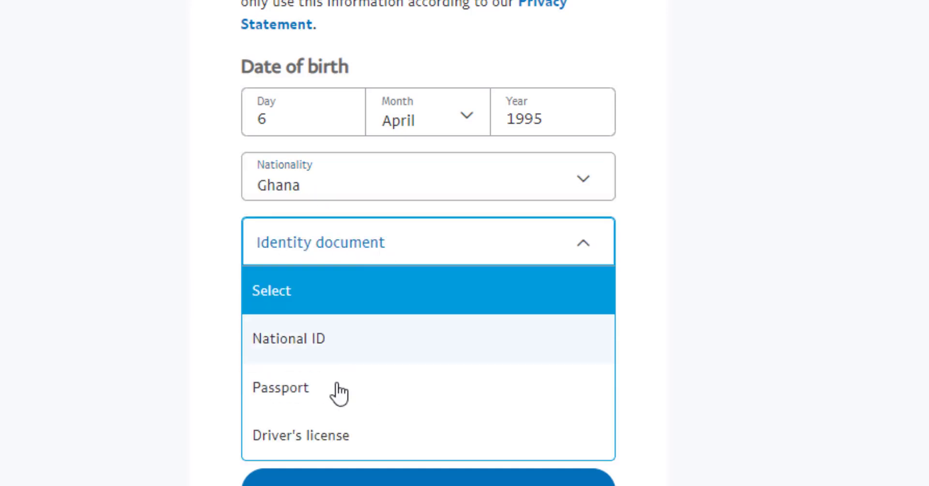
scroll(348, 373, "down", 2)
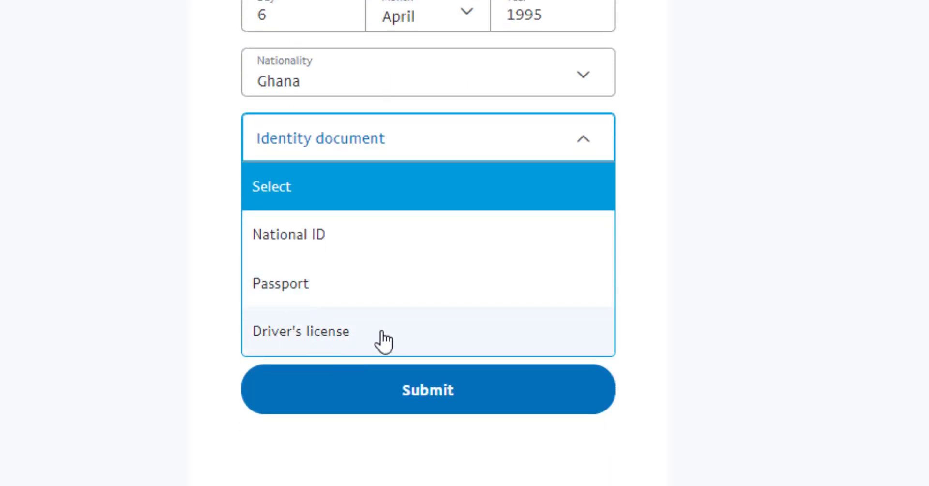
left_click(315, 235)
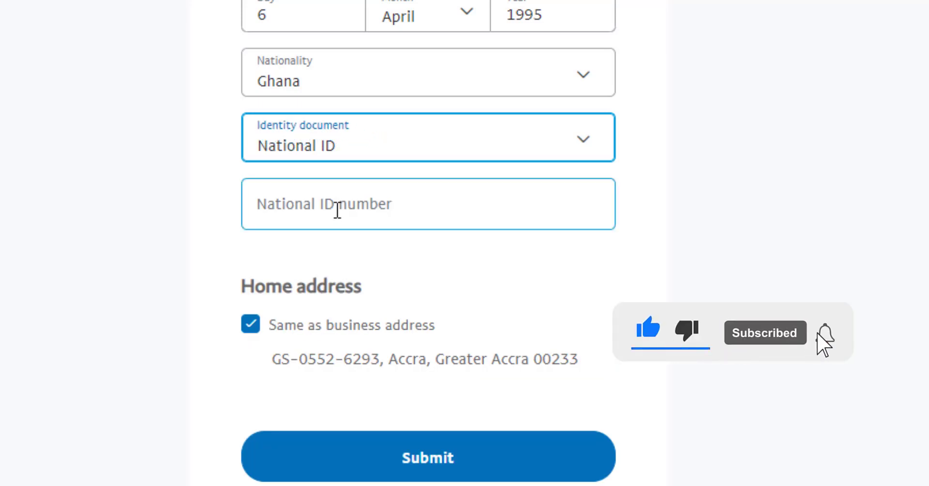
key("Tab")
type("91")
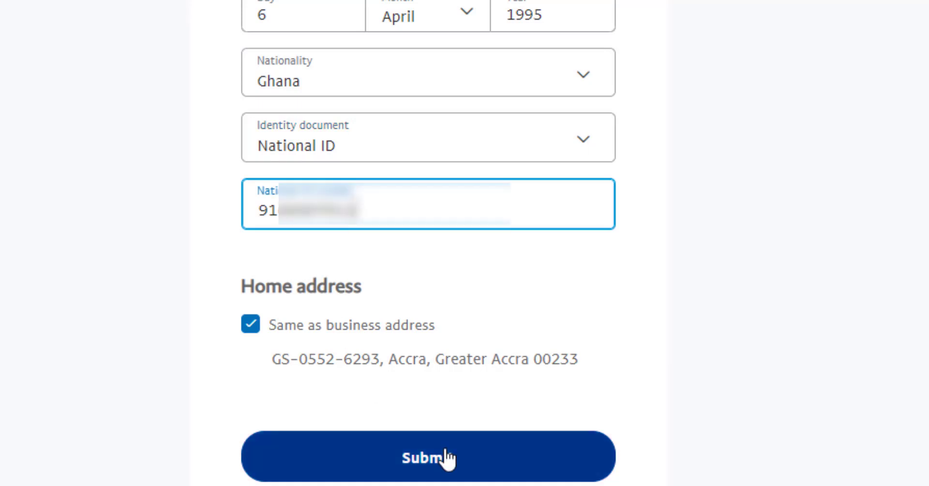
left_click(433, 467)
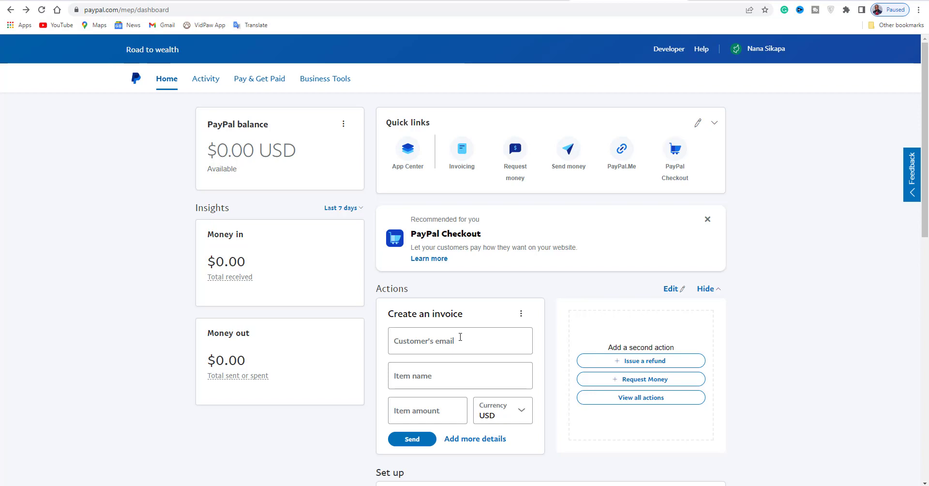
- In Gmail, open PayPal's "Confirm your email to use your account" message and follow its confirmation link to the password field
scroll(460, 337, "down", 10)
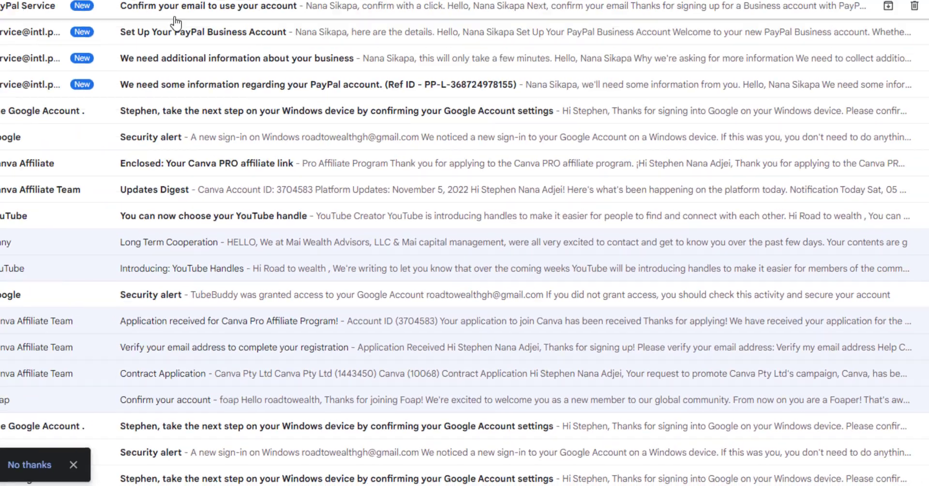
left_click(184, 7)
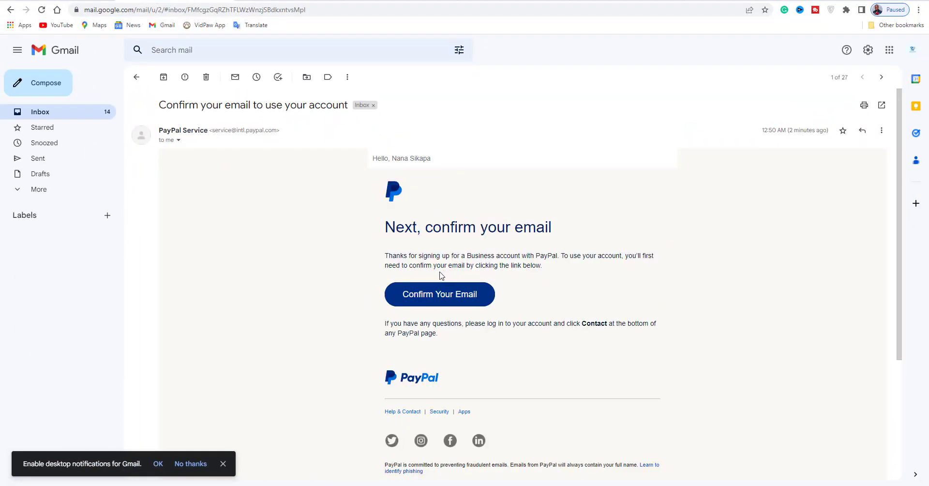
left_click(441, 300)
left_click(412, 216)
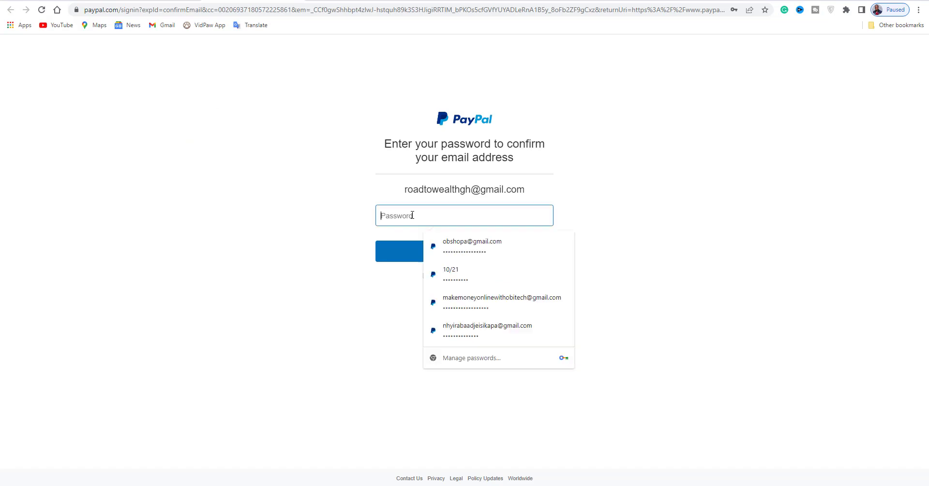
left_click(292, 226)
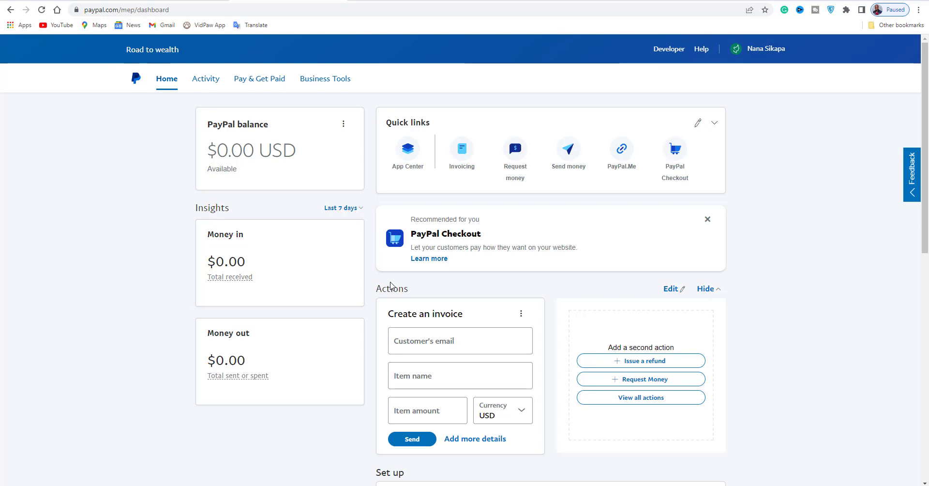
- Open the details of the dashboard notification asking to confirm the accuracy of the account information
scroll(391, 286, "down", 8)
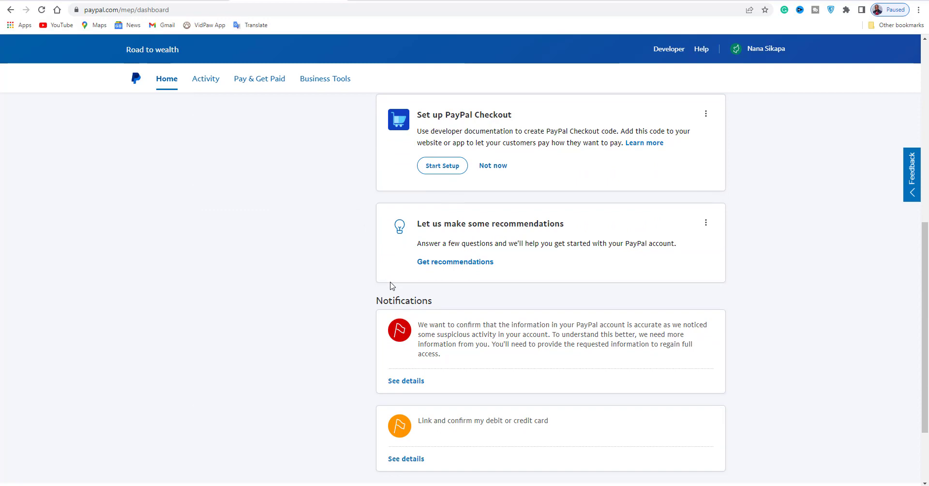
scroll(392, 283, "down", 2)
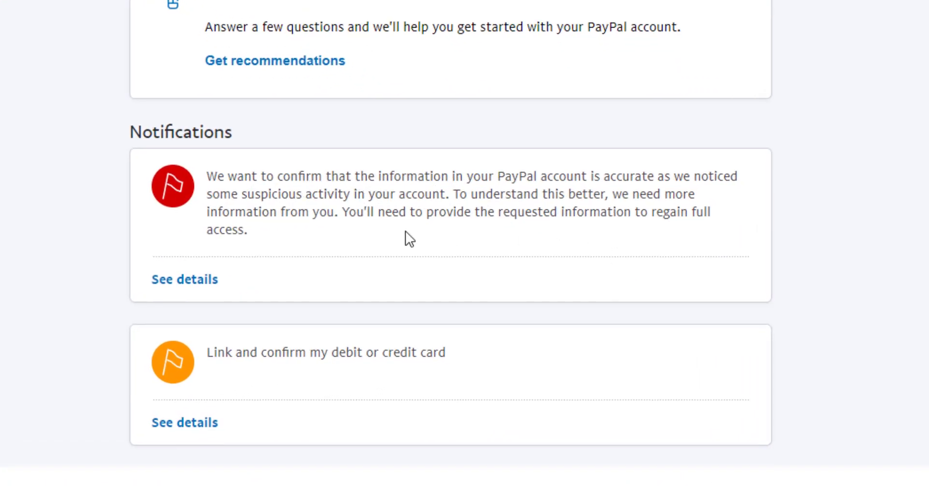
left_click(200, 277)
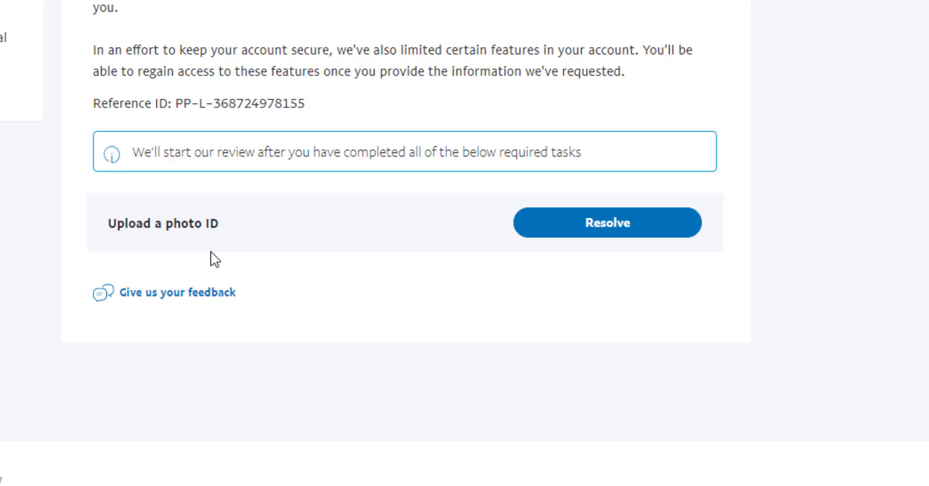
- Open the photo ID upload form with National identity card as document type, then cancel it and return to the dashboard
left_click(542, 223)
left_click(174, 146)
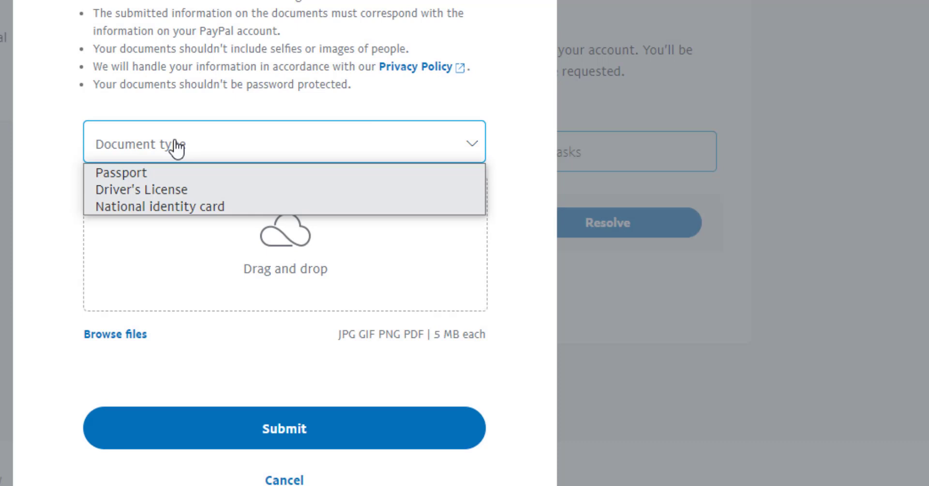
left_click(181, 207)
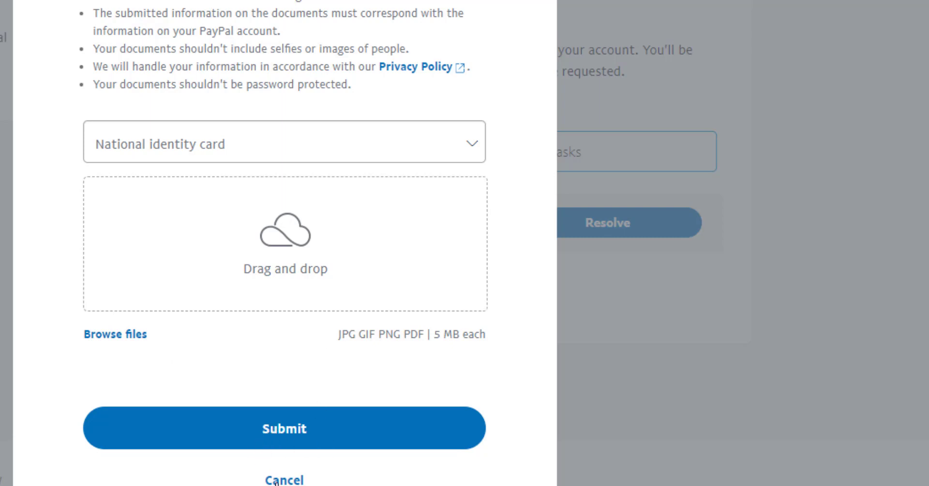
left_click(291, 481)
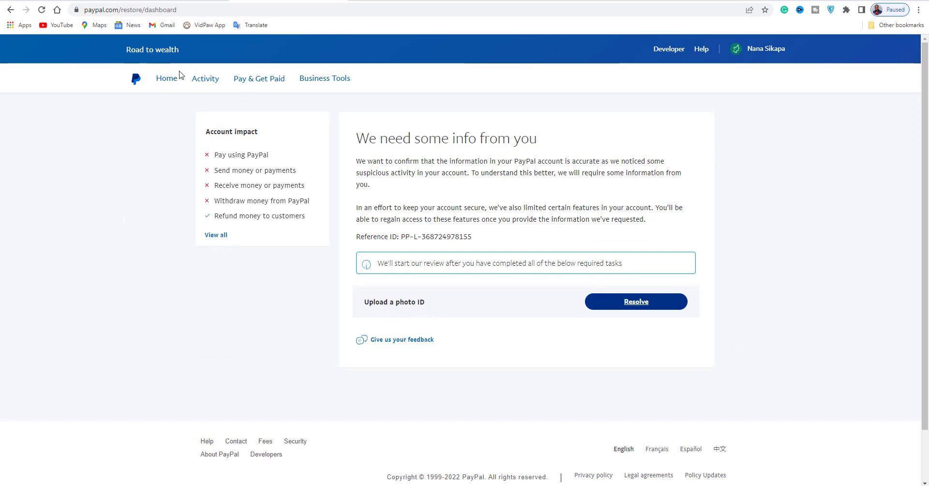
left_click(169, 91)
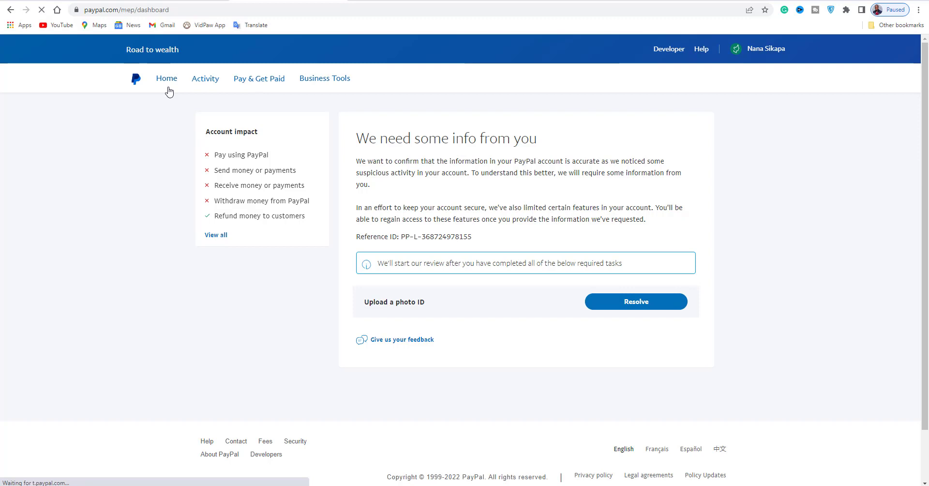